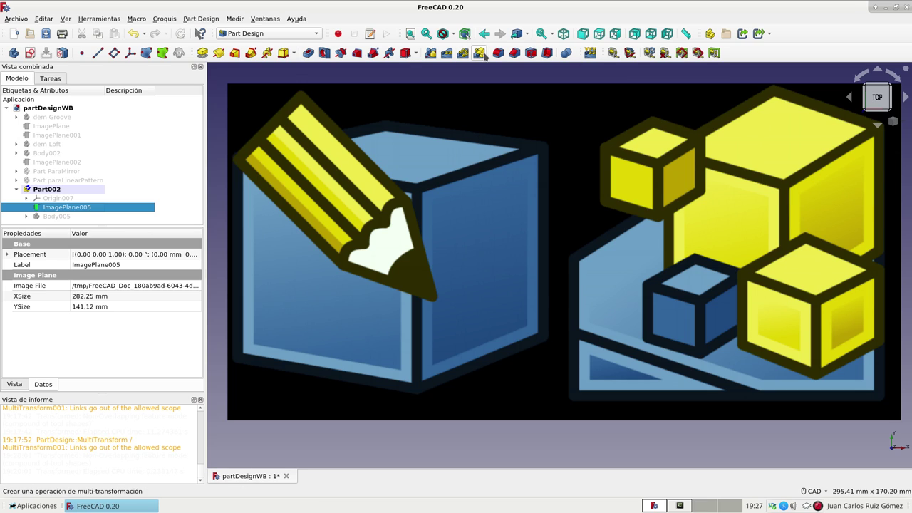
- Hide the reference image ImagePlane005 in the 3D view
{"action": "key", "text": "space"}
- Show Body005 and view the perforated disc from the Top view to see its hole pattern
{"action": "left_click", "coordinate": [73, 217]}
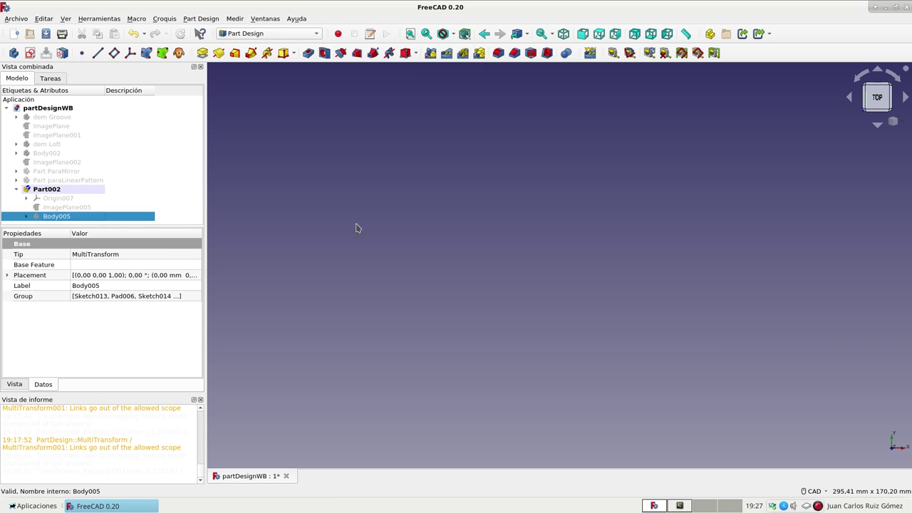
{"action": "key", "text": "space"}
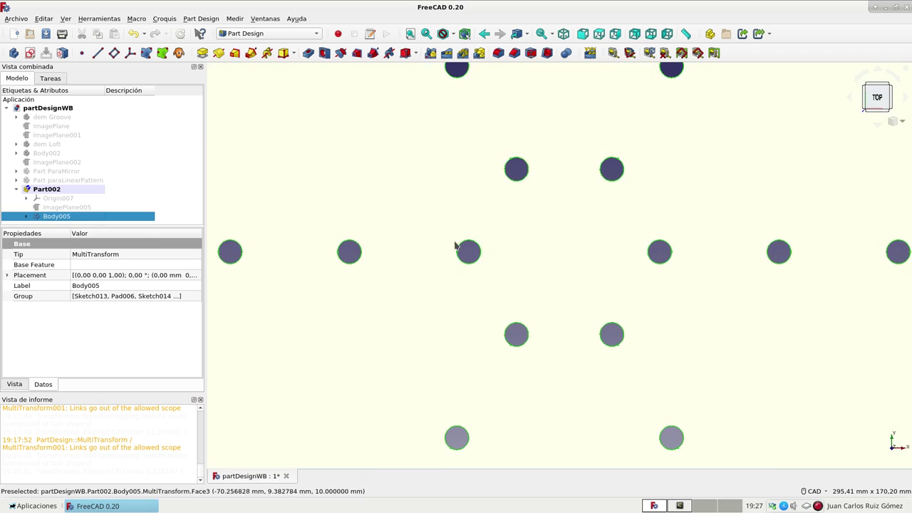
{"action": "scroll", "coordinate": [497, 255], "scroll_direction": "down", "scroll_amount": 3}
{"action": "scroll", "coordinate": [497, 254], "scroll_direction": "down", "scroll_amount": 2}
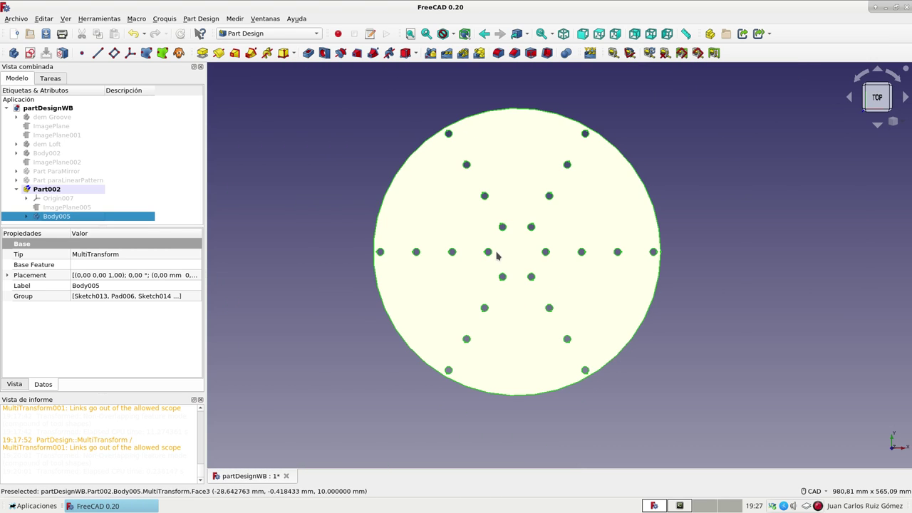
{"action": "mouse_move", "coordinate": [636, 336]}
{"action": "middle_mouse_down"}
{"action": "mouse_move", "coordinate": [606, 278]}
{"action": "mouse_move", "coordinate": [661, 238]}
{"action": "middle_mouse_up"}
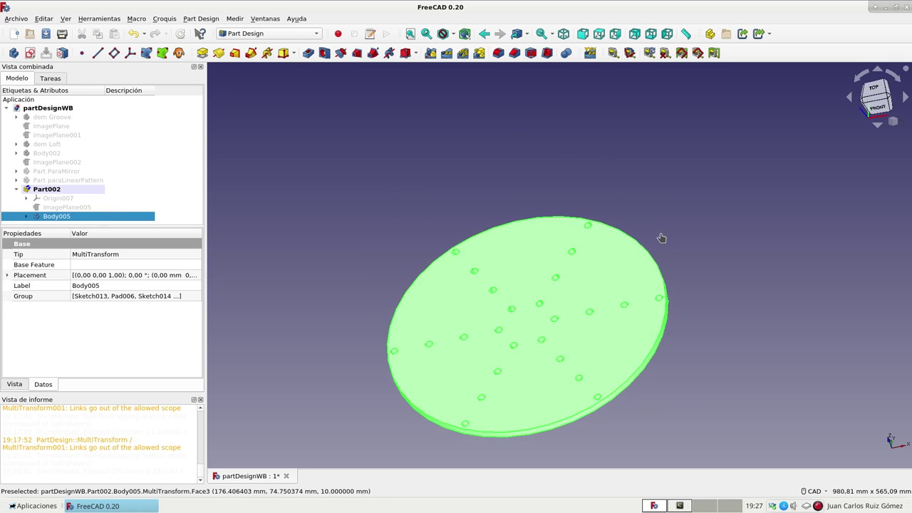
{"action": "left_click", "coordinate": [657, 229]}
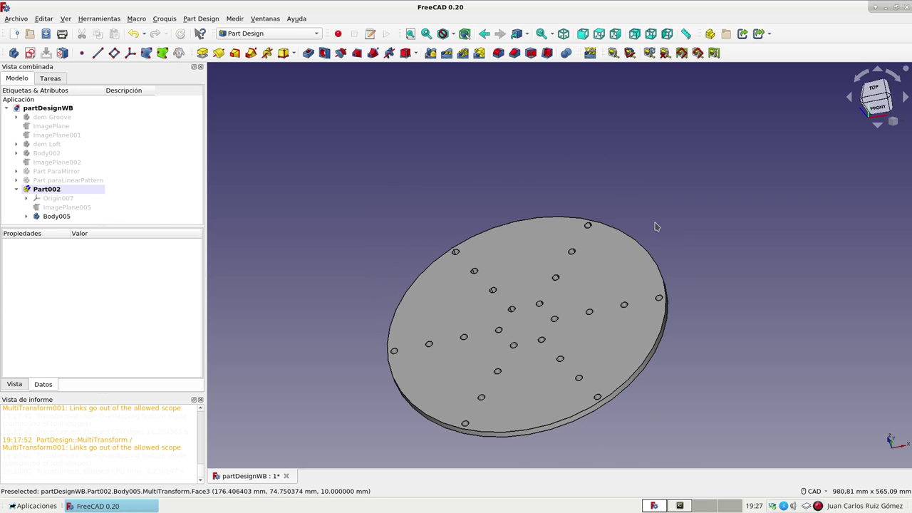
{"action": "left_click", "coordinate": [599, 34]}
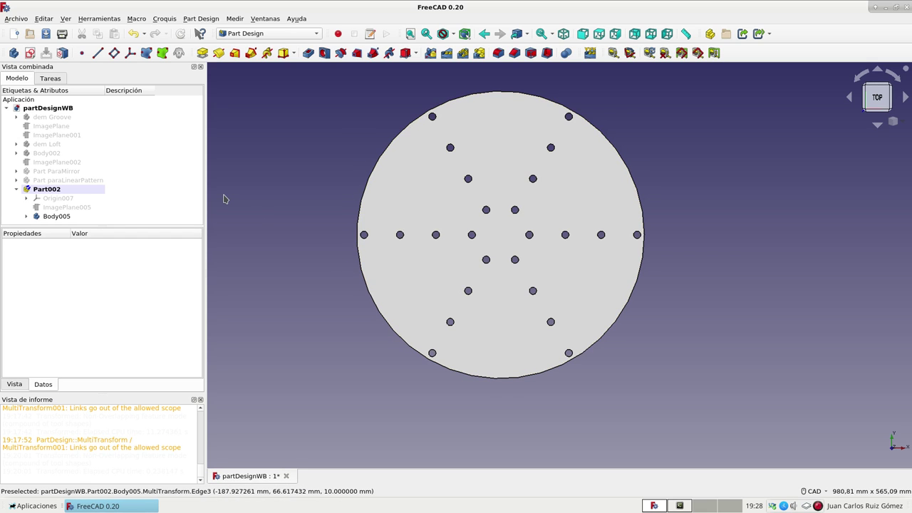
- Hide Body005 and create a new body inside Part002
{"action": "left_click", "coordinate": [66, 216]}
{"action": "key", "text": "space"}
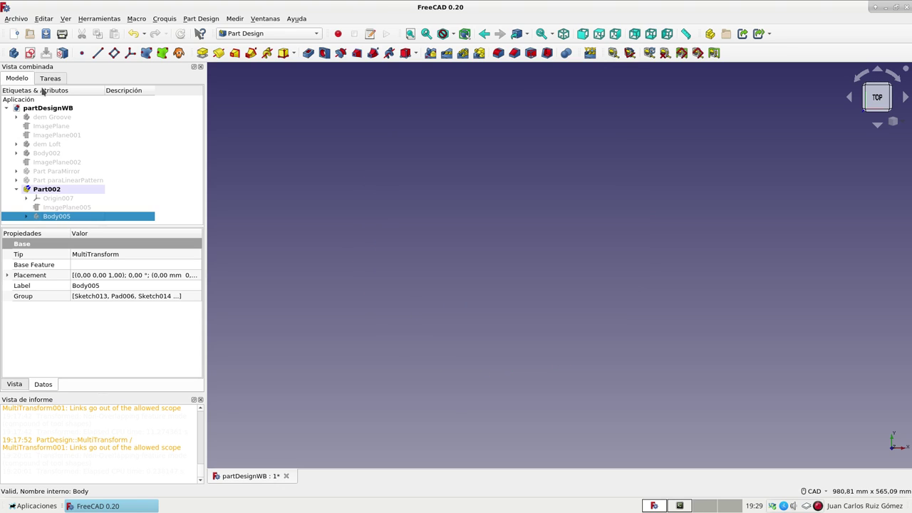
{"action": "left_click", "coordinate": [43, 191]}
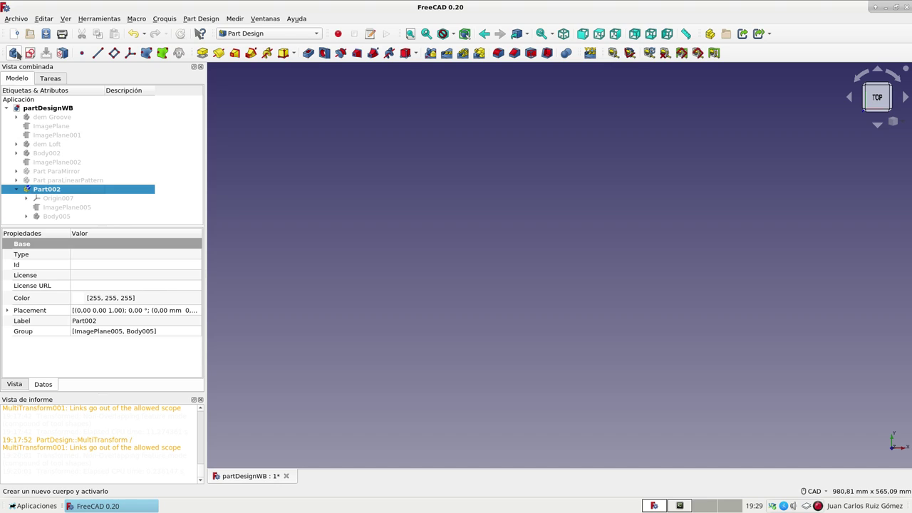
{"action": "left_click", "coordinate": [12, 54]}
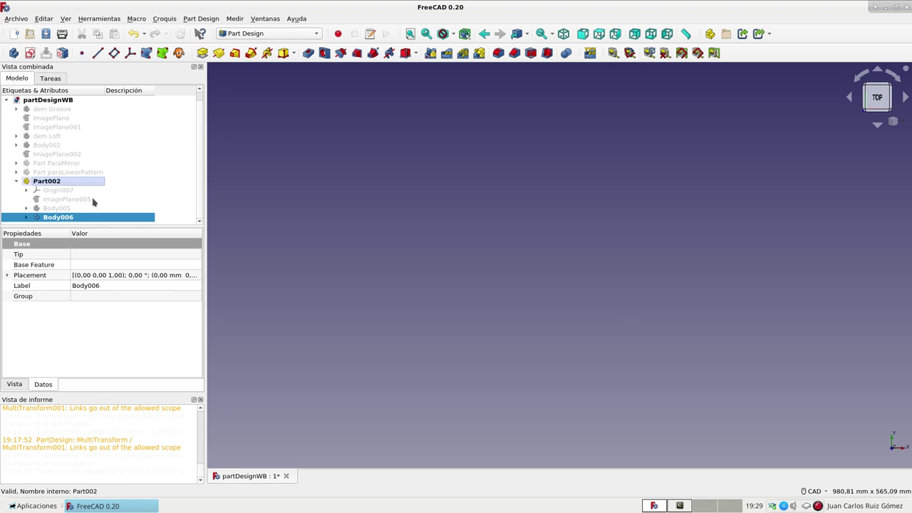
- Expand the new Body006 to check its Origin009, leaving Body006 selected
{"action": "left_click", "coordinate": [61, 208]}
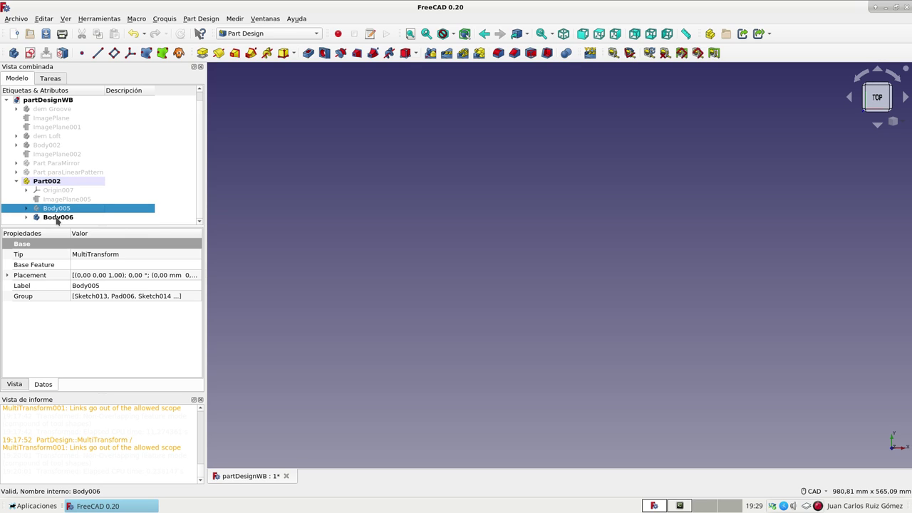
{"action": "left_click", "coordinate": [57, 218]}
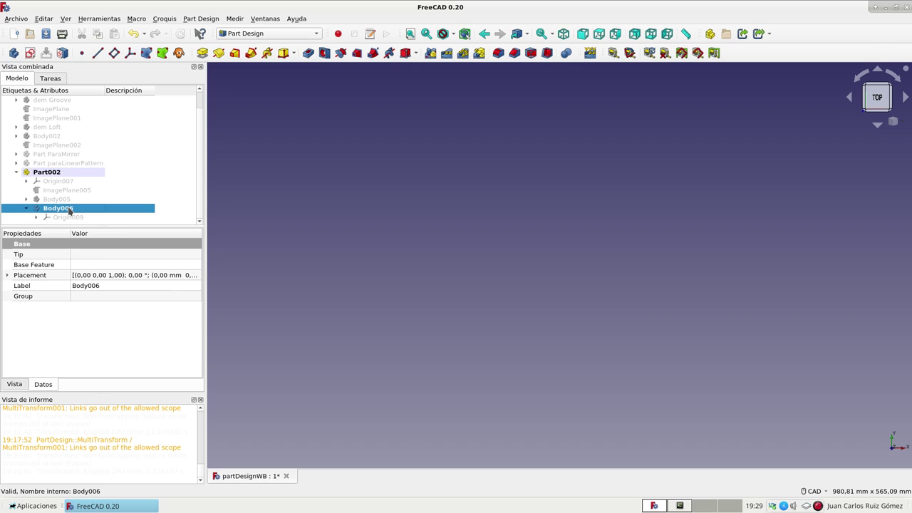
{"action": "left_click", "coordinate": [58, 220]}
{"action": "left_click", "coordinate": [58, 220]}
{"action": "left_click", "coordinate": [56, 208]}
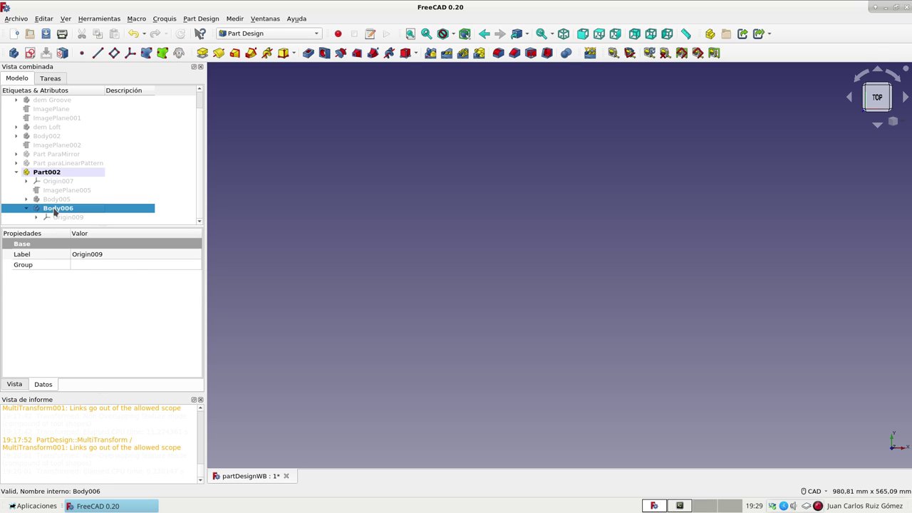
- Start a sketch on XY_Plane009 and draw a circle centred on the origin
{"action": "left_click", "coordinate": [29, 54]}
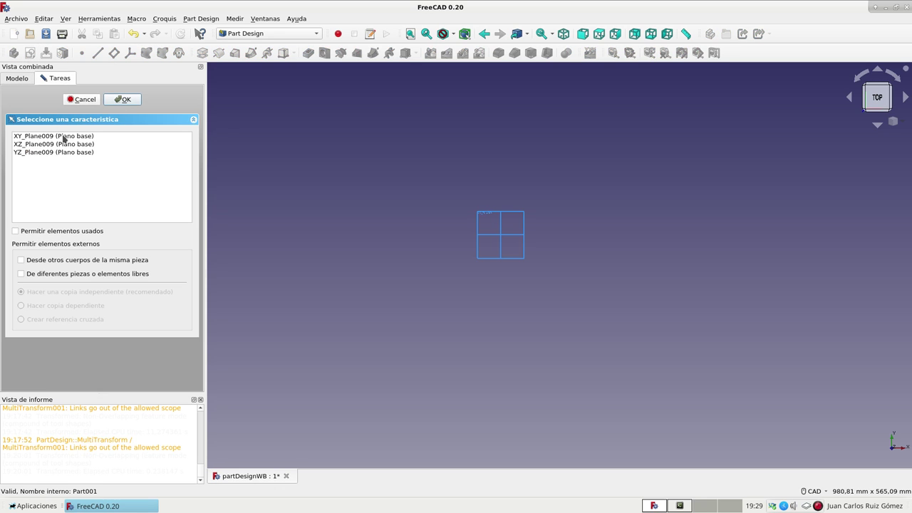
{"action": "double_click", "coordinate": [50, 137]}
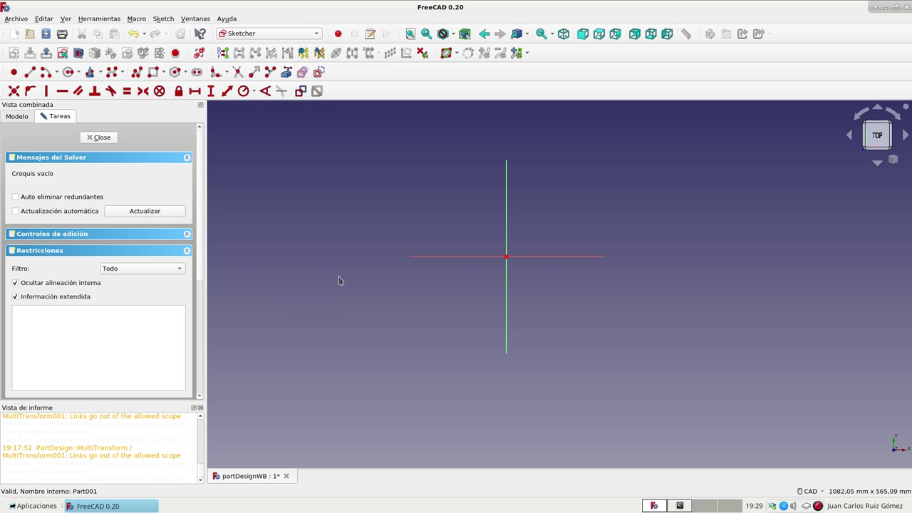
{"action": "left_click", "coordinate": [69, 73]}
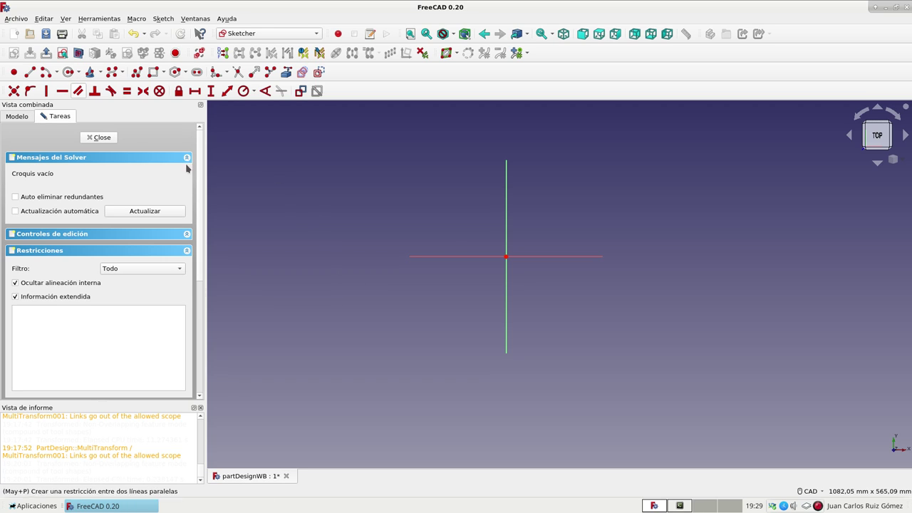
{"action": "left_click", "coordinate": [505, 255]}
{"action": "left_click", "coordinate": [586, 187]}
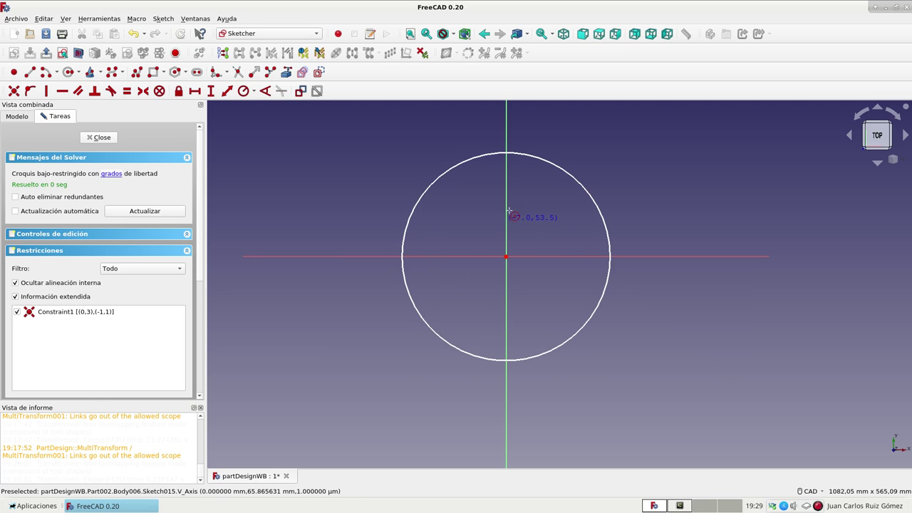
- Constrain the circle's radius to 200 mm and close the sketch
{"action": "right_click", "coordinate": [578, 187]}
{"action": "left_click", "coordinate": [579, 187]}
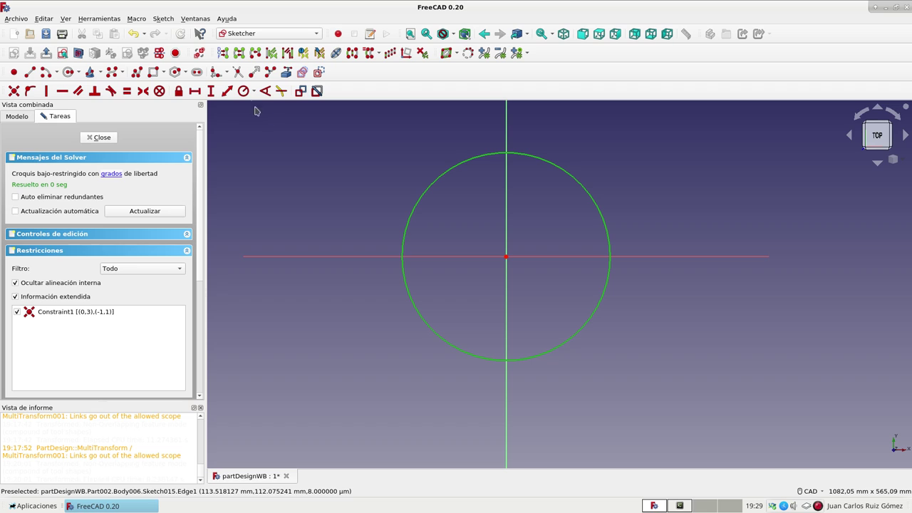
{"action": "left_click", "coordinate": [243, 92]}
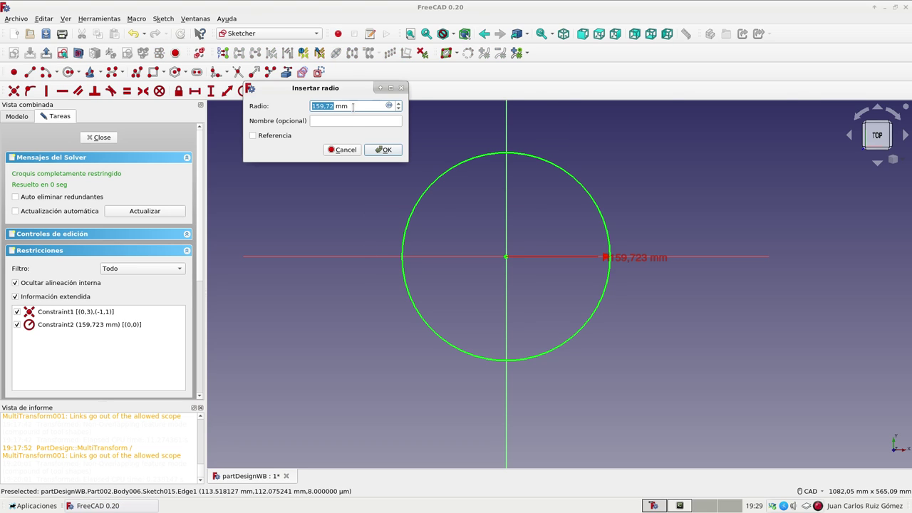
{"action": "type", "text": "200"}
{"action": "left_click", "coordinate": [369, 149]}
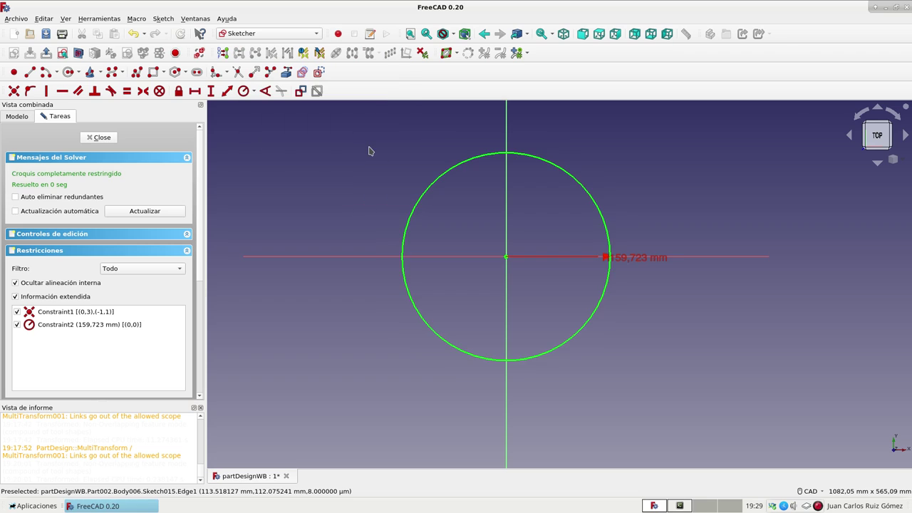
{"action": "left_click", "coordinate": [101, 140]}
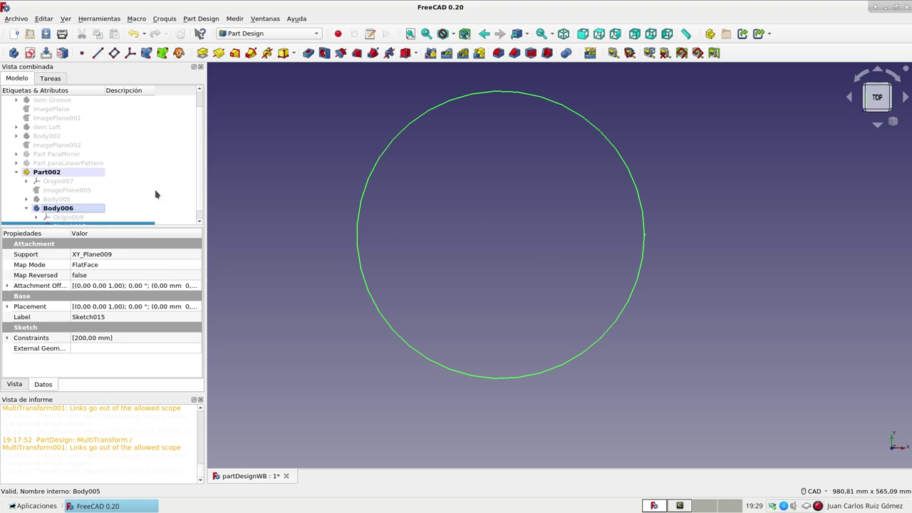
- Pad the circle sketch 10 mm into a solid disc, Pad007
{"action": "scroll", "coordinate": [200, 171], "scroll_direction": "down", "scroll_amount": 1}
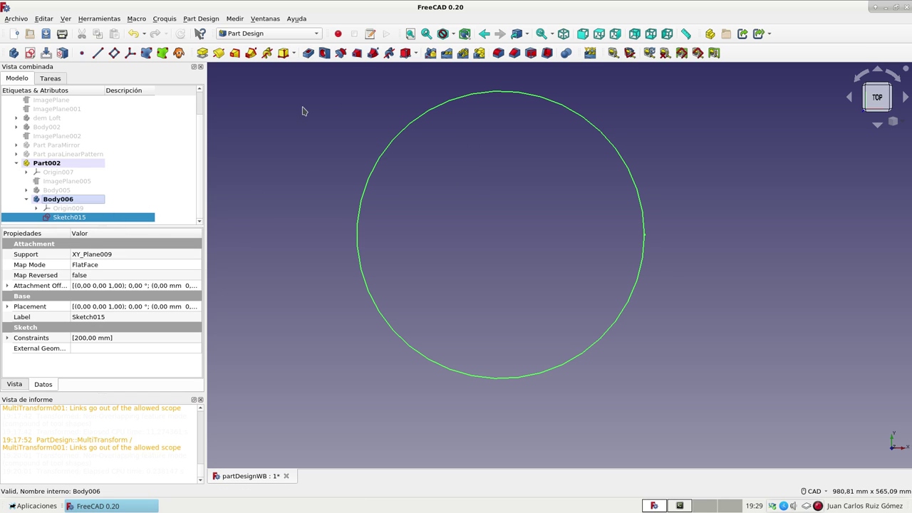
{"action": "left_click", "coordinate": [203, 53]}
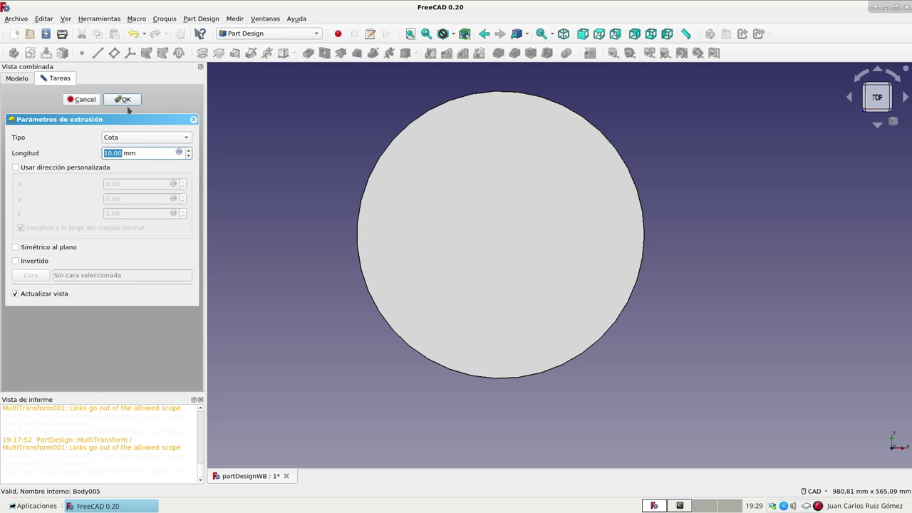
{"action": "left_click", "coordinate": [126, 101]}
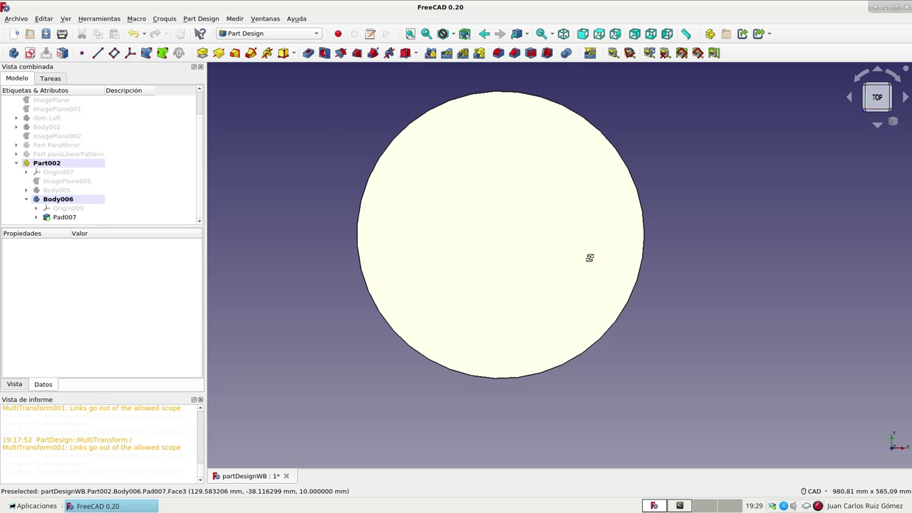
{"action": "middle_click_drag", "start_coordinate": [591, 256], "coordinate": [543, 241]}
{"action": "key", "text": "2"}
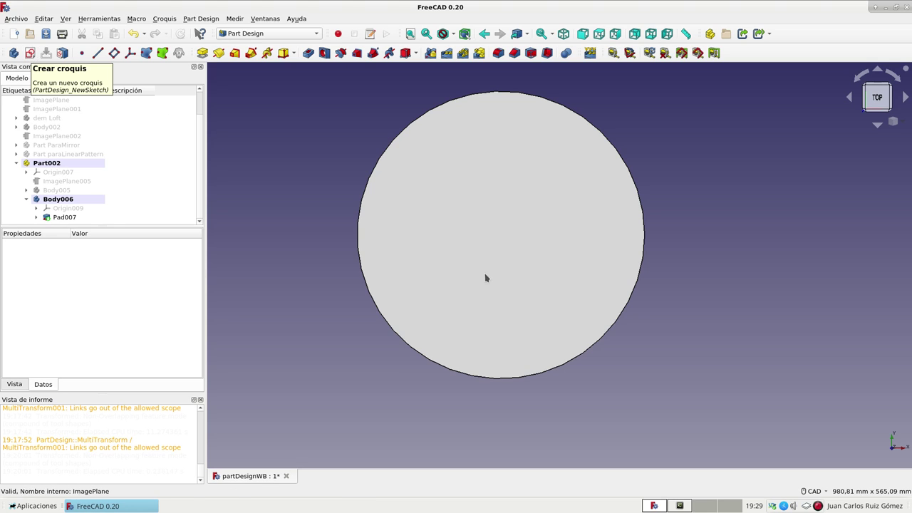
{"action": "middle_click_drag", "start_coordinate": [605, 396], "coordinate": [580, 368]}
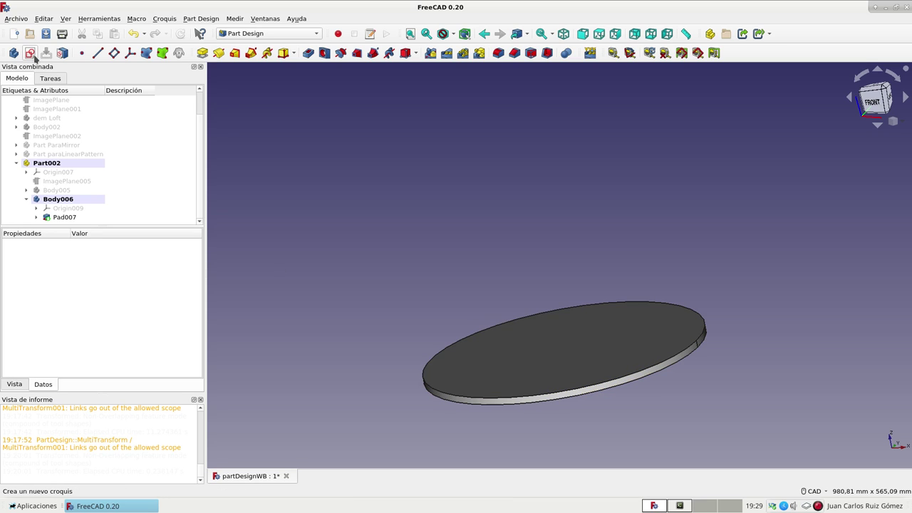
- Create Sketch016 on Body006's XY_Plane009 and orbit to check it above the disc
{"action": "left_click", "coordinate": [57, 198]}
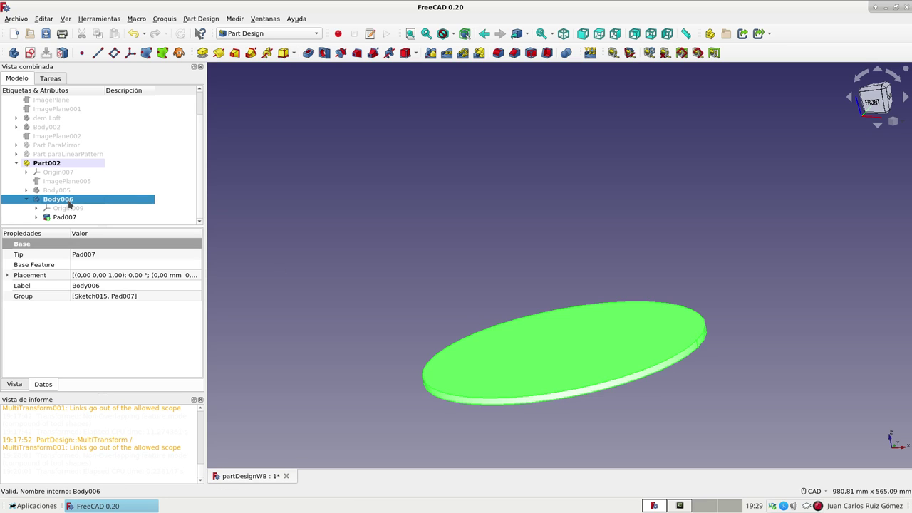
{"action": "left_click", "coordinate": [29, 54]}
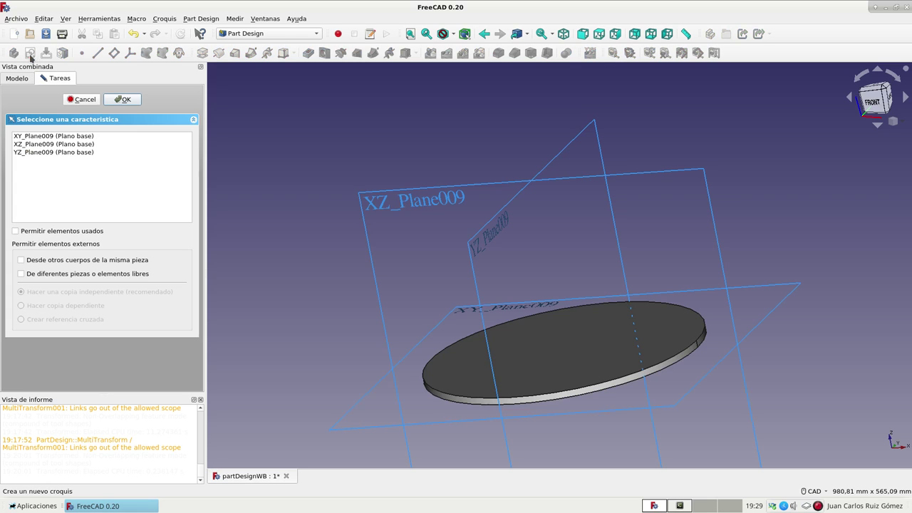
{"action": "left_click", "coordinate": [43, 136]}
{"action": "left_click", "coordinate": [119, 99]}
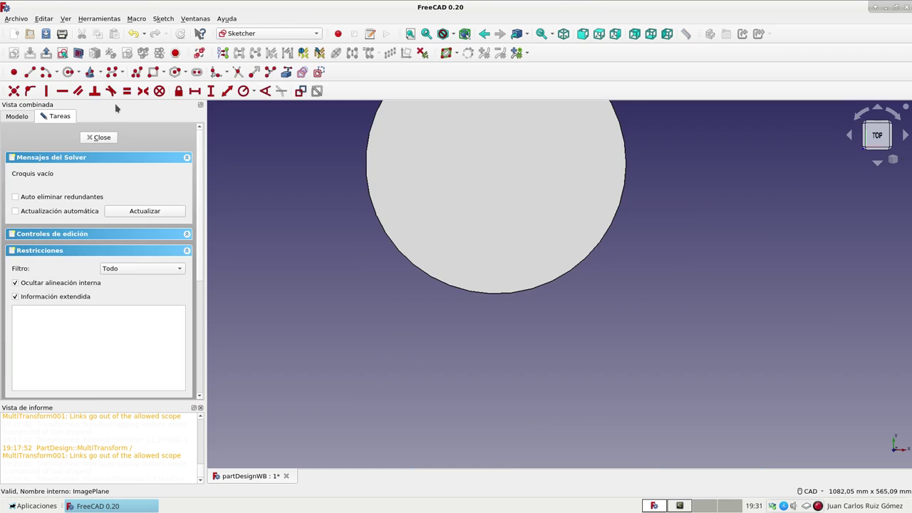
{"action": "scroll", "coordinate": [458, 295], "scroll_direction": "down", "scroll_amount": 4}
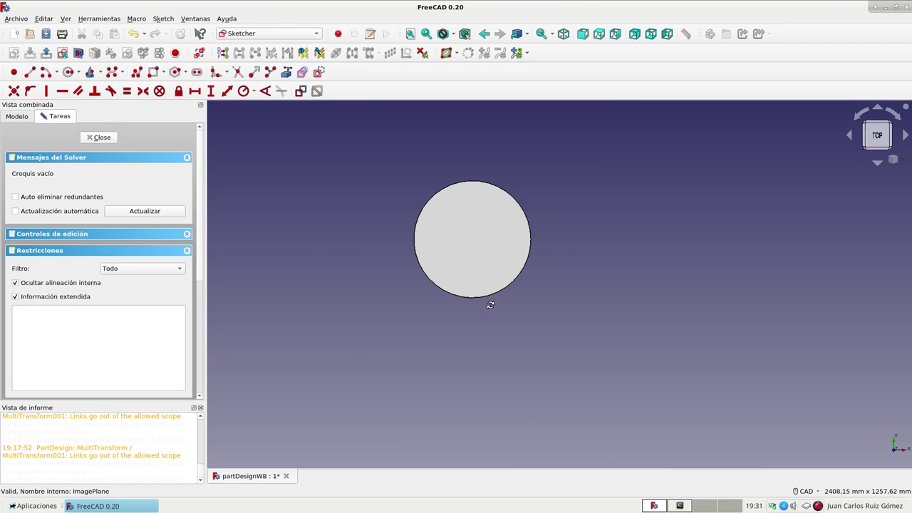
{"action": "mouse_move", "coordinate": [488, 306]}
{"action": "middle_mouse_down"}
{"action": "mouse_move", "coordinate": [466, 244]}
{"action": "mouse_move", "coordinate": [465, 202]}
{"action": "middle_mouse_up"}
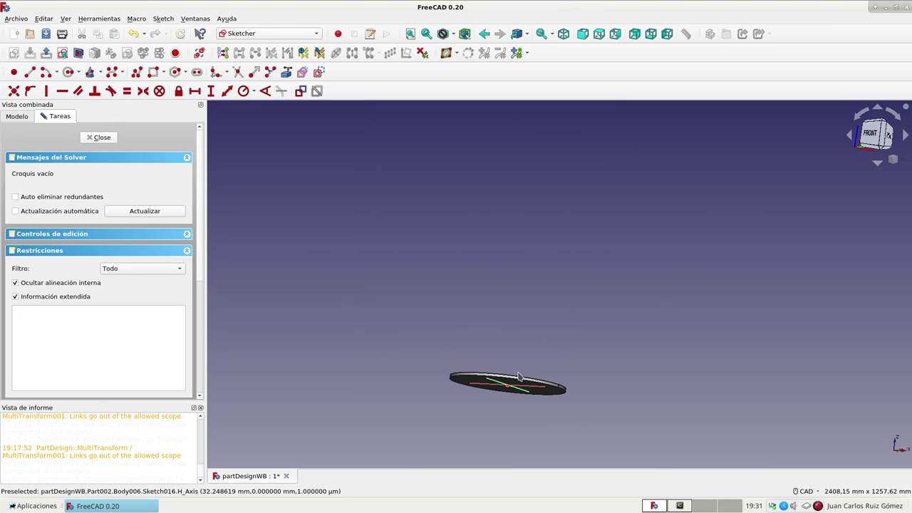
{"action": "mouse_move", "coordinate": [505, 309]}
{"action": "middle_mouse_down"}
{"action": "mouse_move", "coordinate": [512, 382]}
{"action": "mouse_move", "coordinate": [301, 260]}
{"action": "middle_mouse_up"}
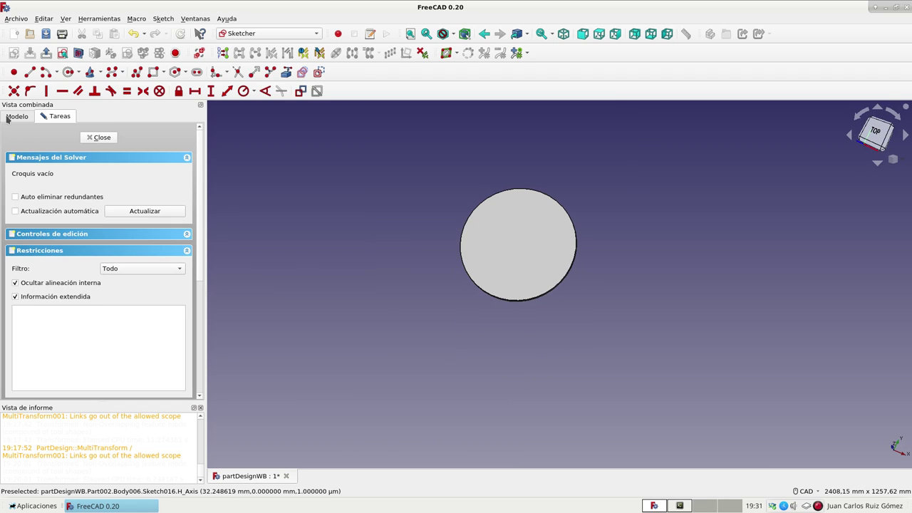